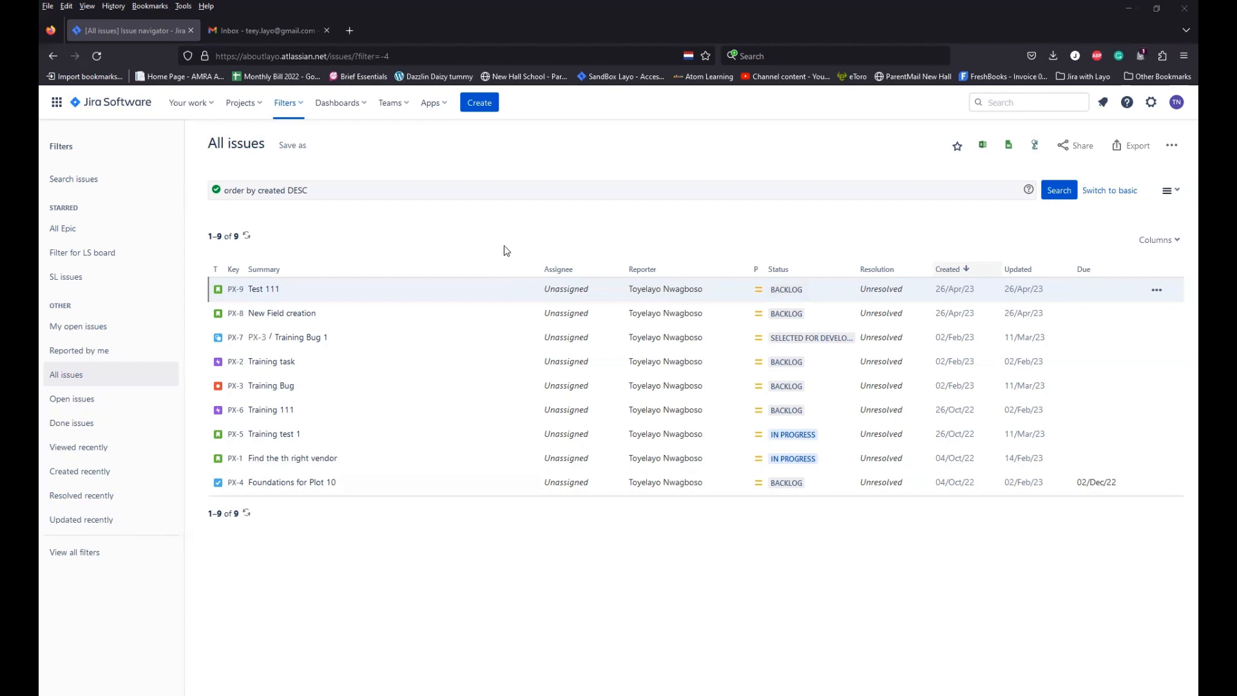
# Open the workflow settings of The Training 101 (TT1) project and view its Software Simplified Workflow as a diagram
pyautogui.click(261, 106)
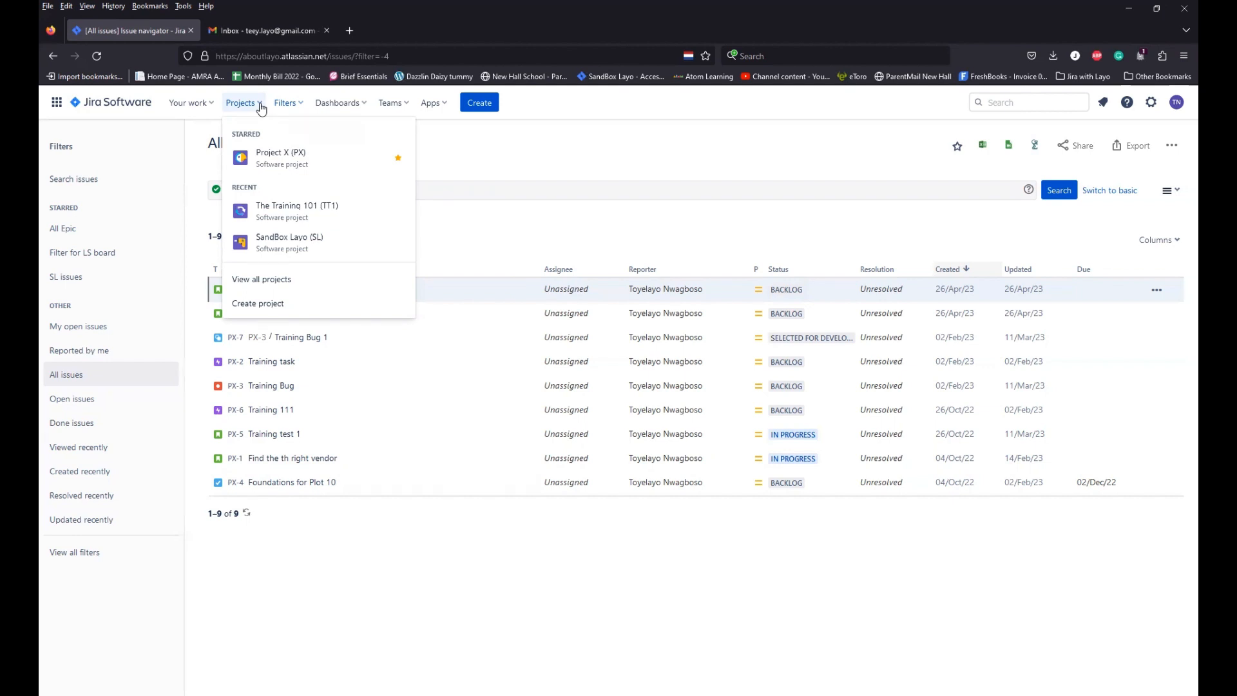
pyautogui.click(301, 215)
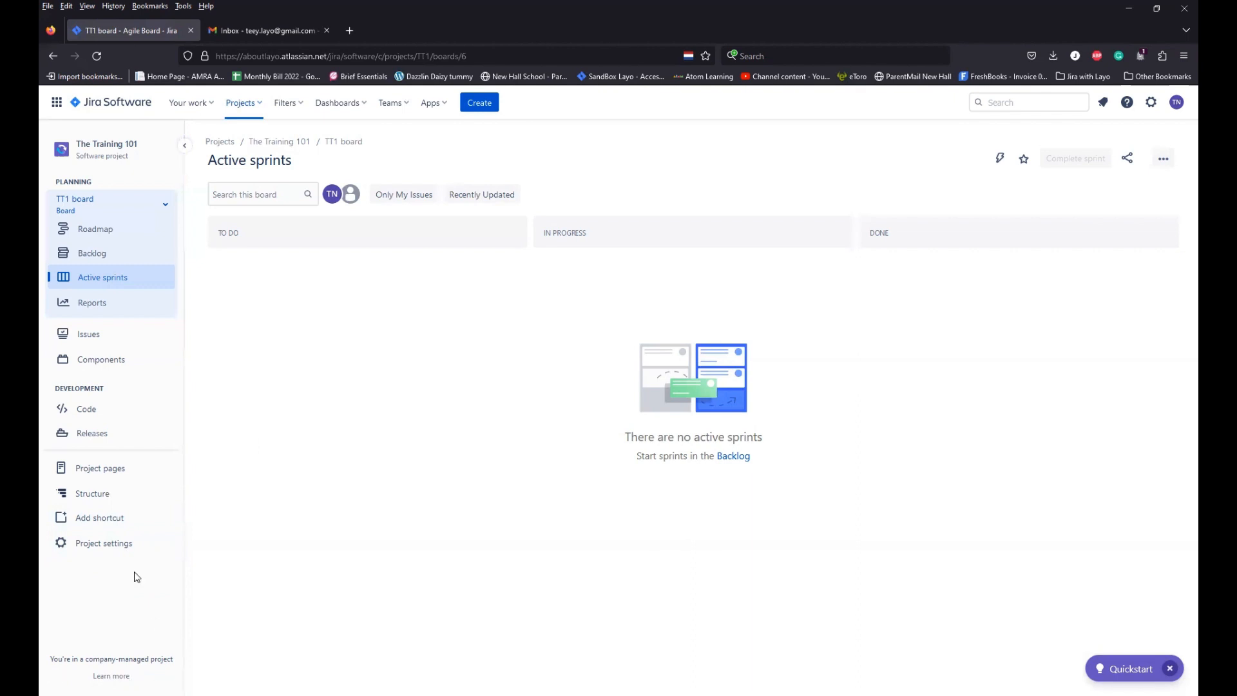
pyautogui.click(96, 543)
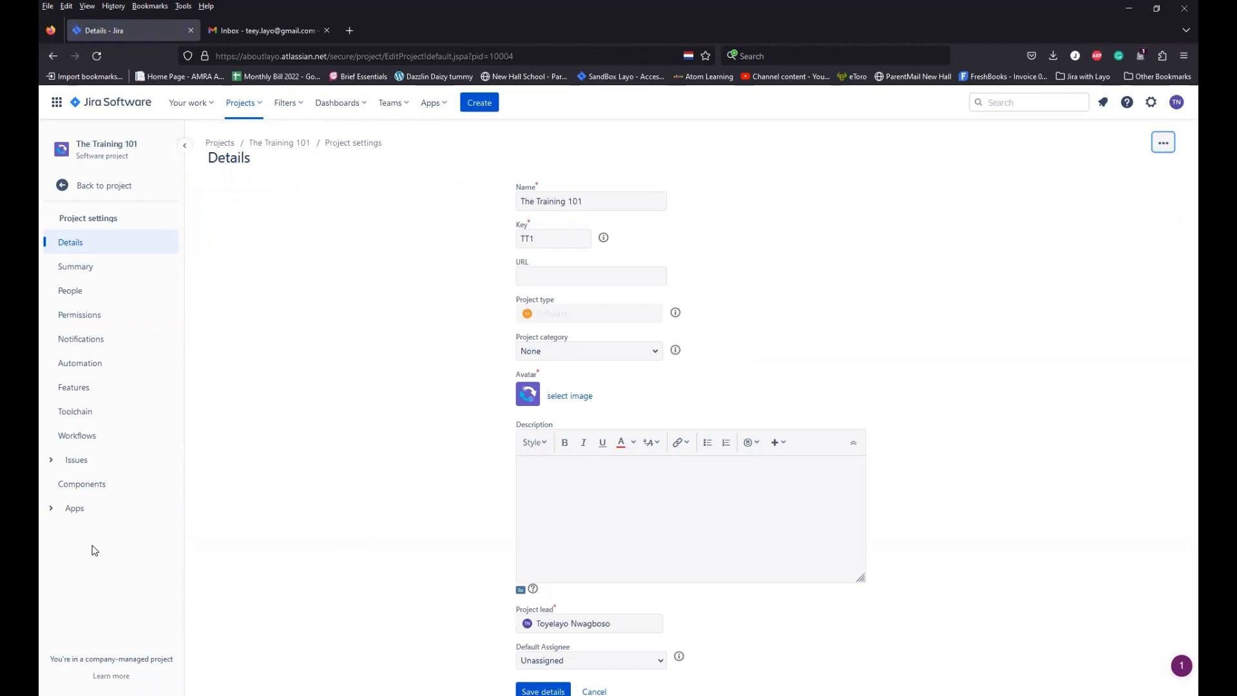
pyautogui.click(82, 444)
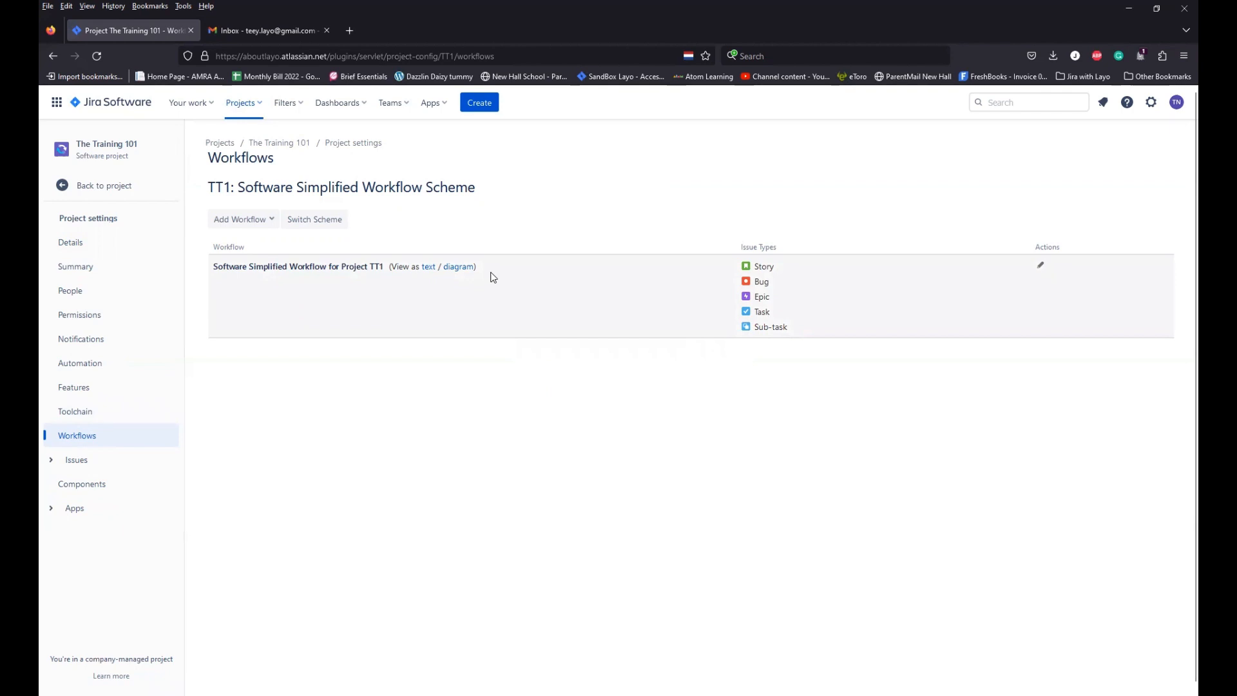
pyautogui.click(458, 268)
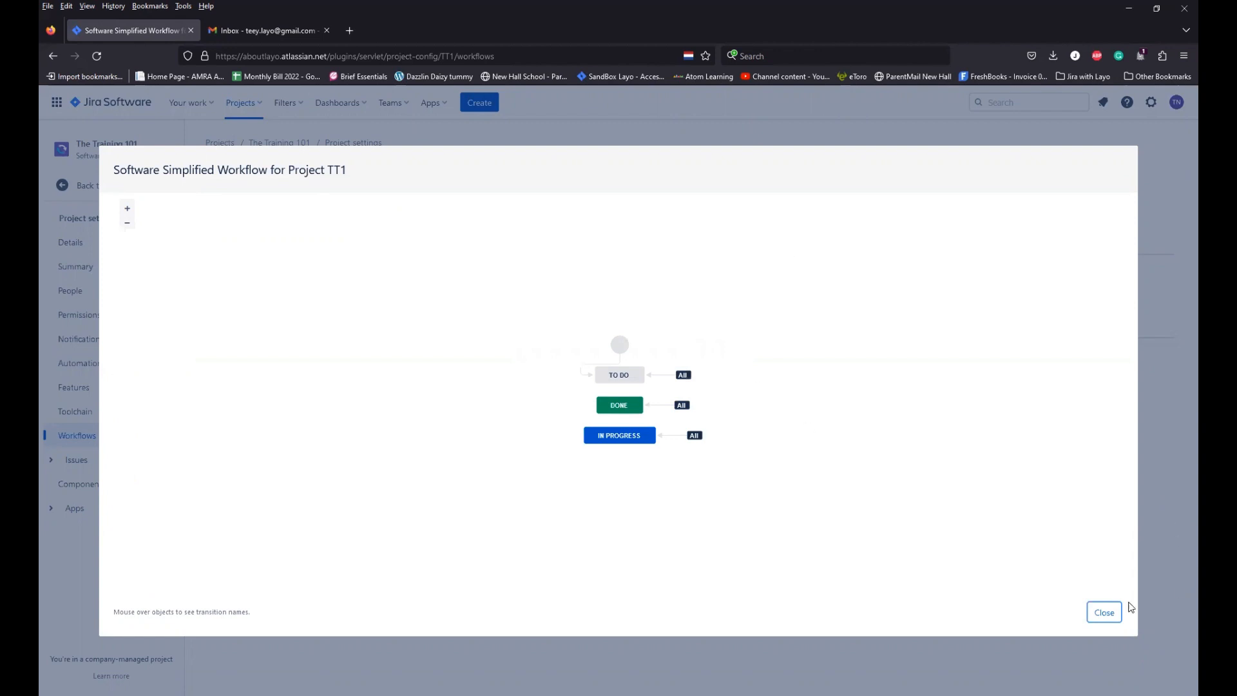
pyautogui.click(1104, 612)
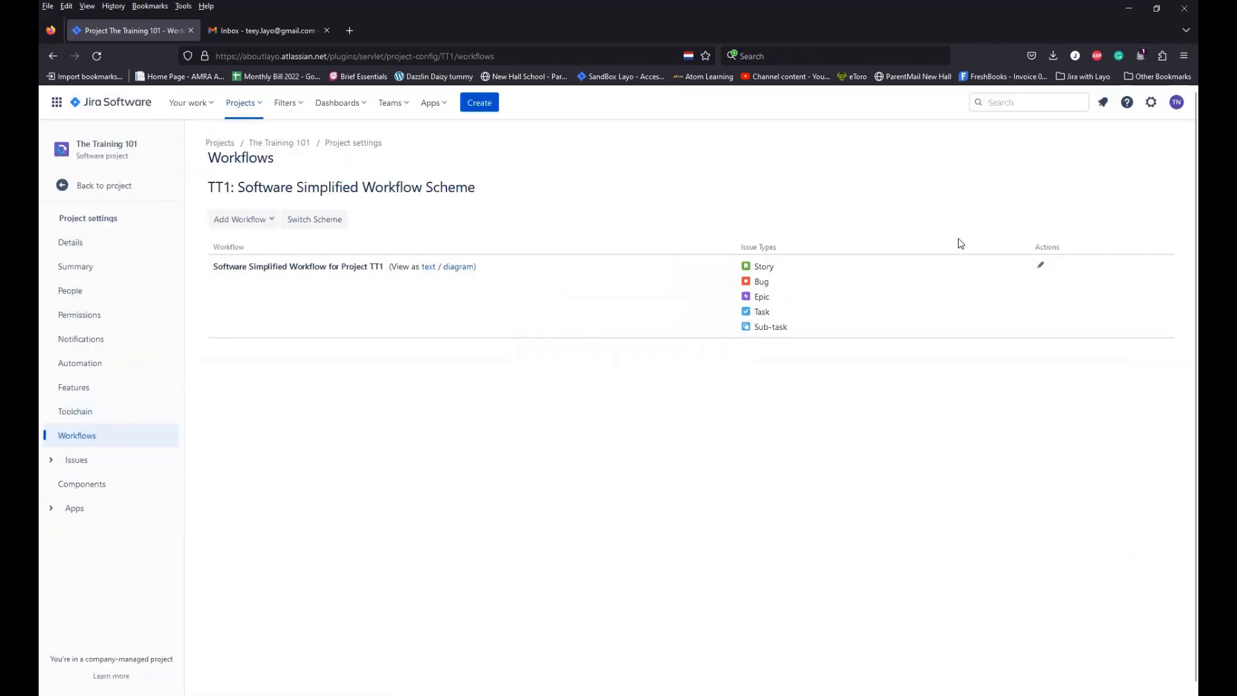
# Open the Software Simplified Workflow for Project TT1 for editing in diagram mode
pyautogui.click(1042, 267)
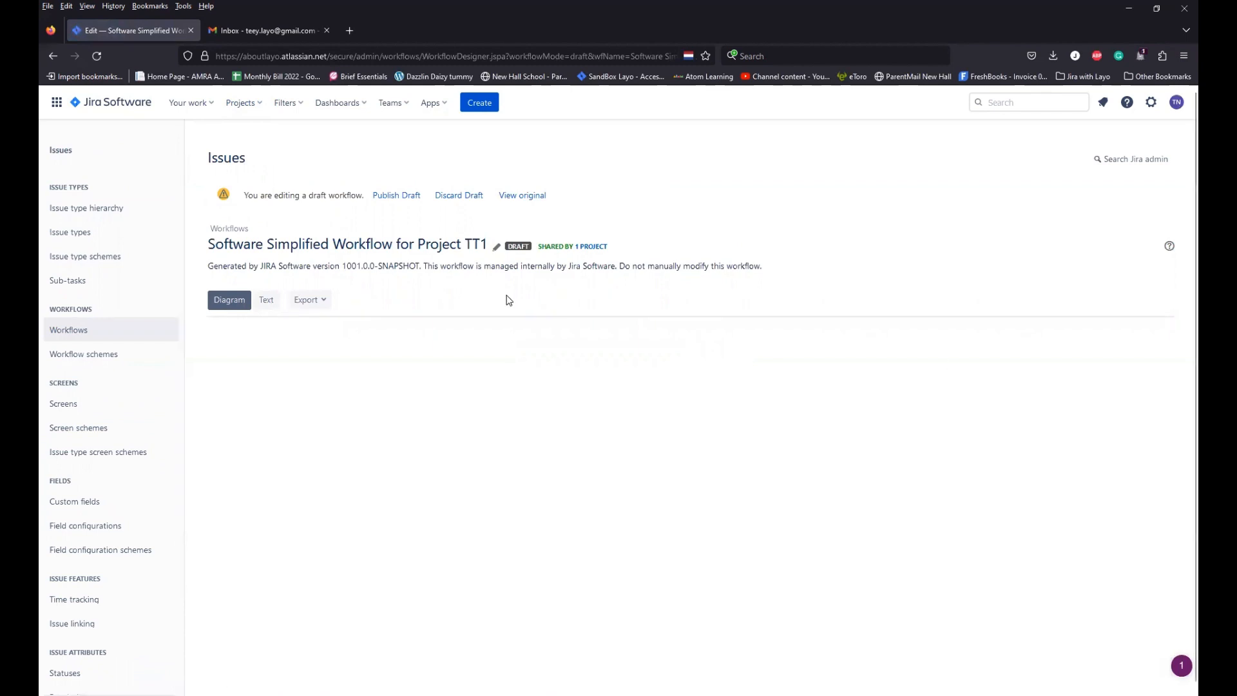
pyautogui.click(235, 299)
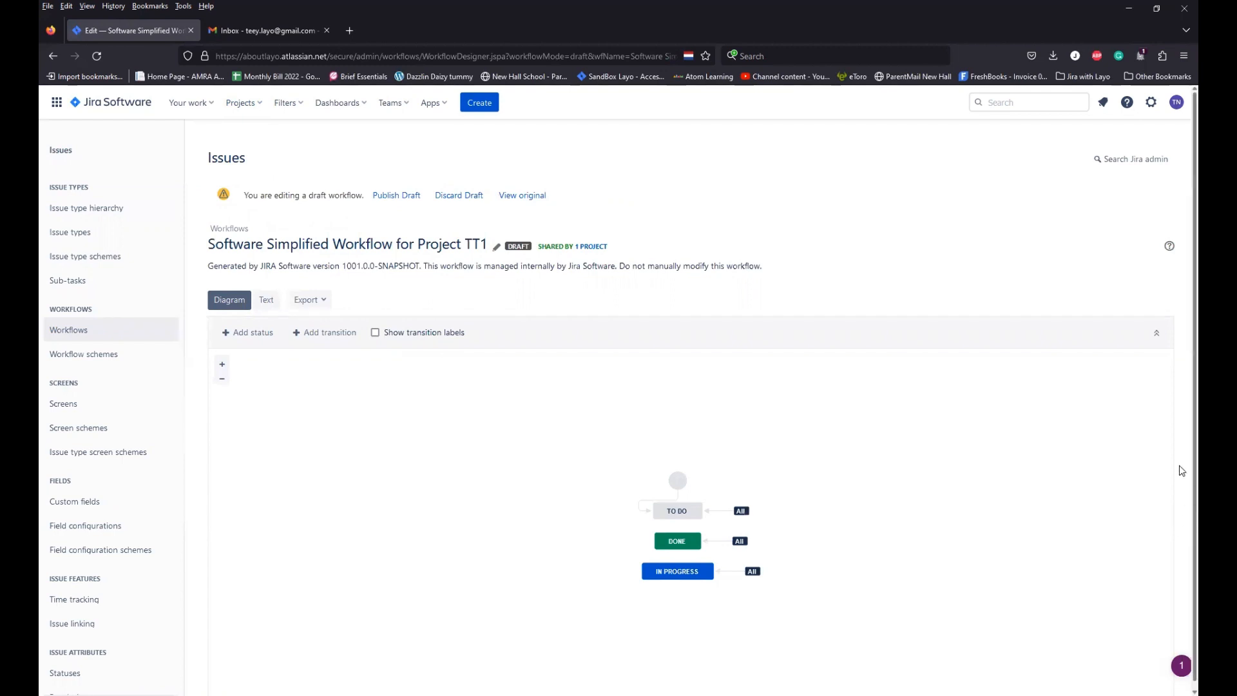
pyautogui.scroll(-1, 1182, 467)
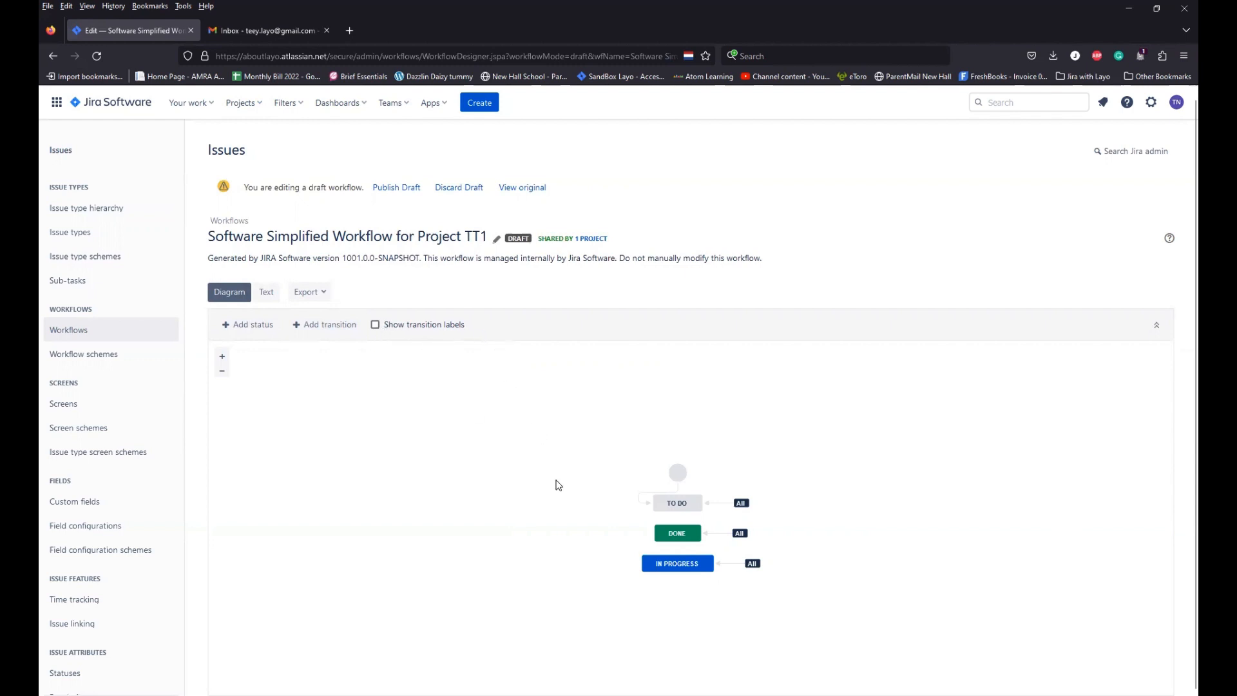
# Show the transition labels in the workflow diagram and move the start node further above the To Do status
pyautogui.moveTo(685, 532)
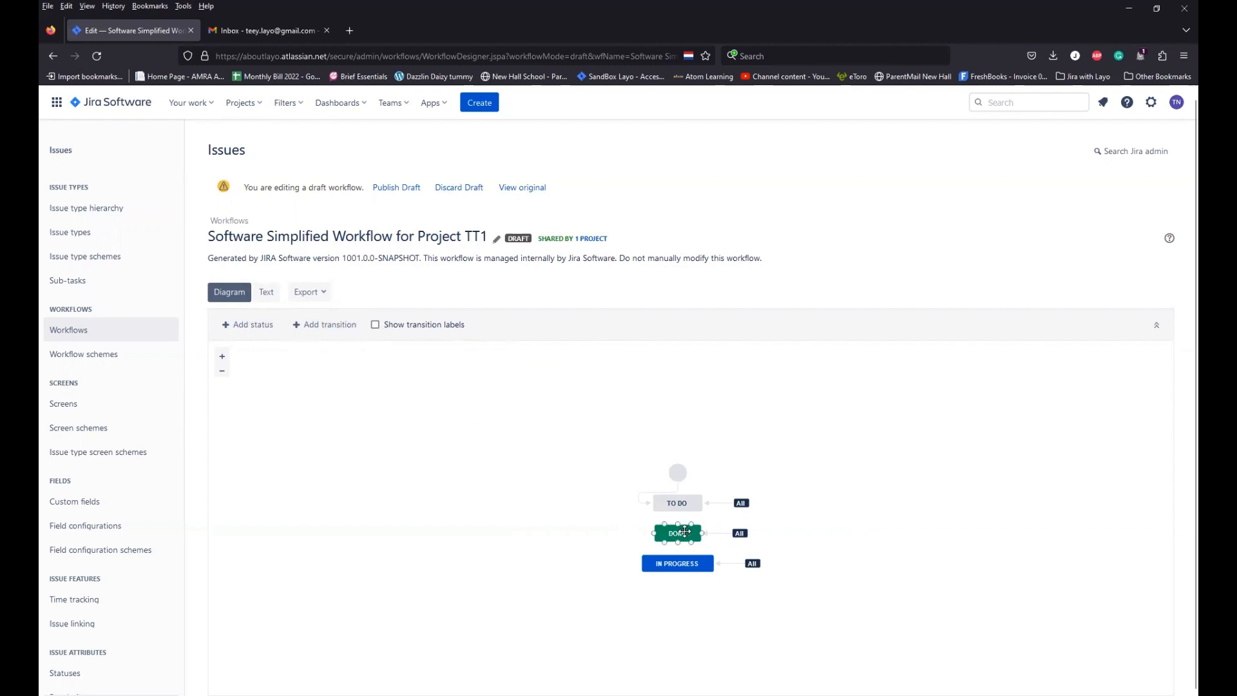
pyautogui.click(375, 326)
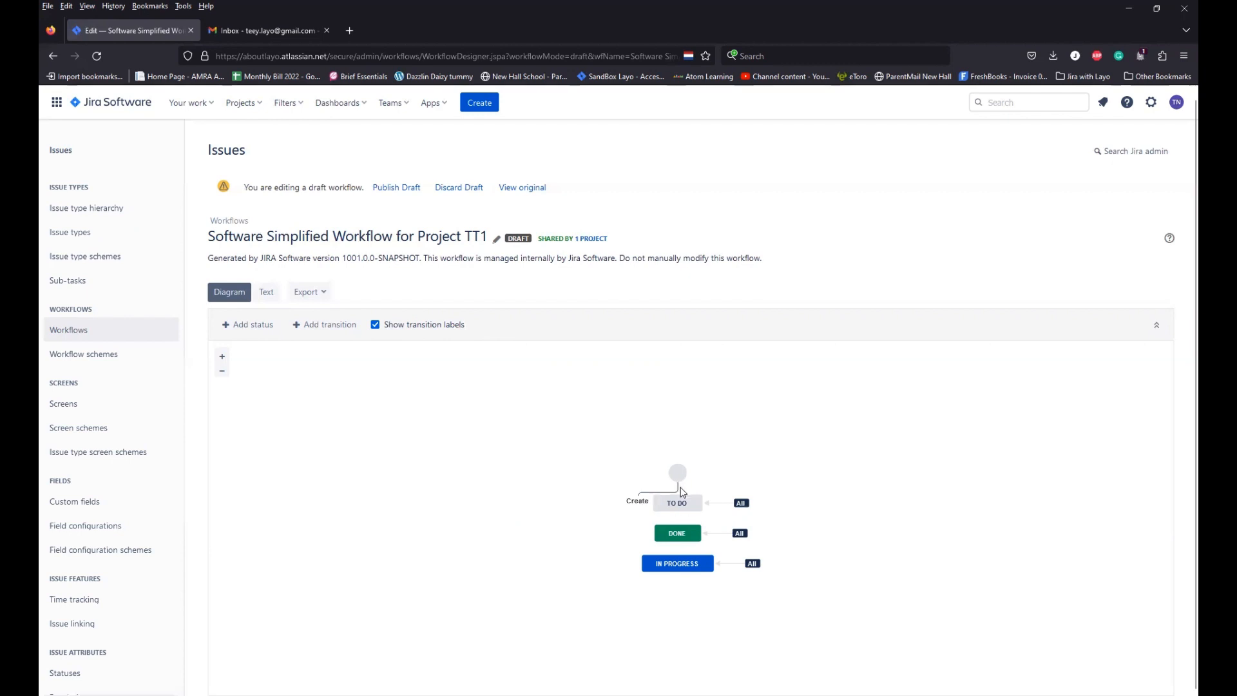
pyautogui.moveTo(678, 471); pyautogui.dragTo(672, 432)
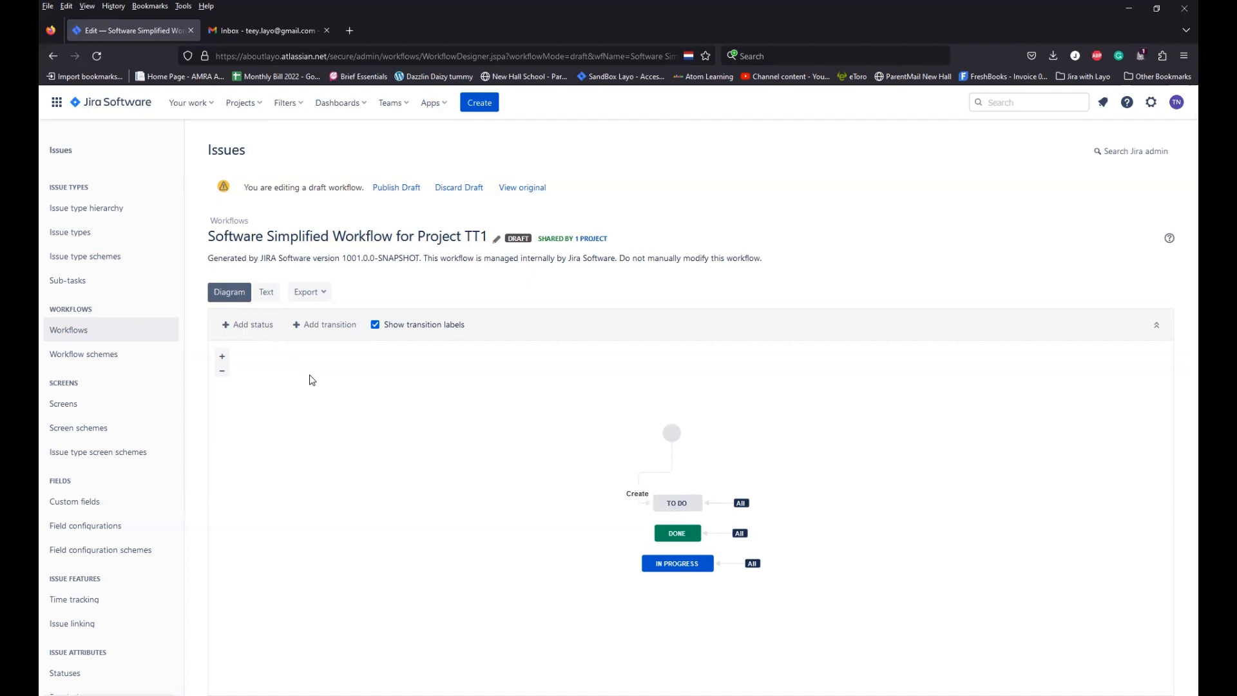
# Add the existing status Selected for Development, allow all statuses to transition to it, and place it below In Progress
pyautogui.click(250, 328)
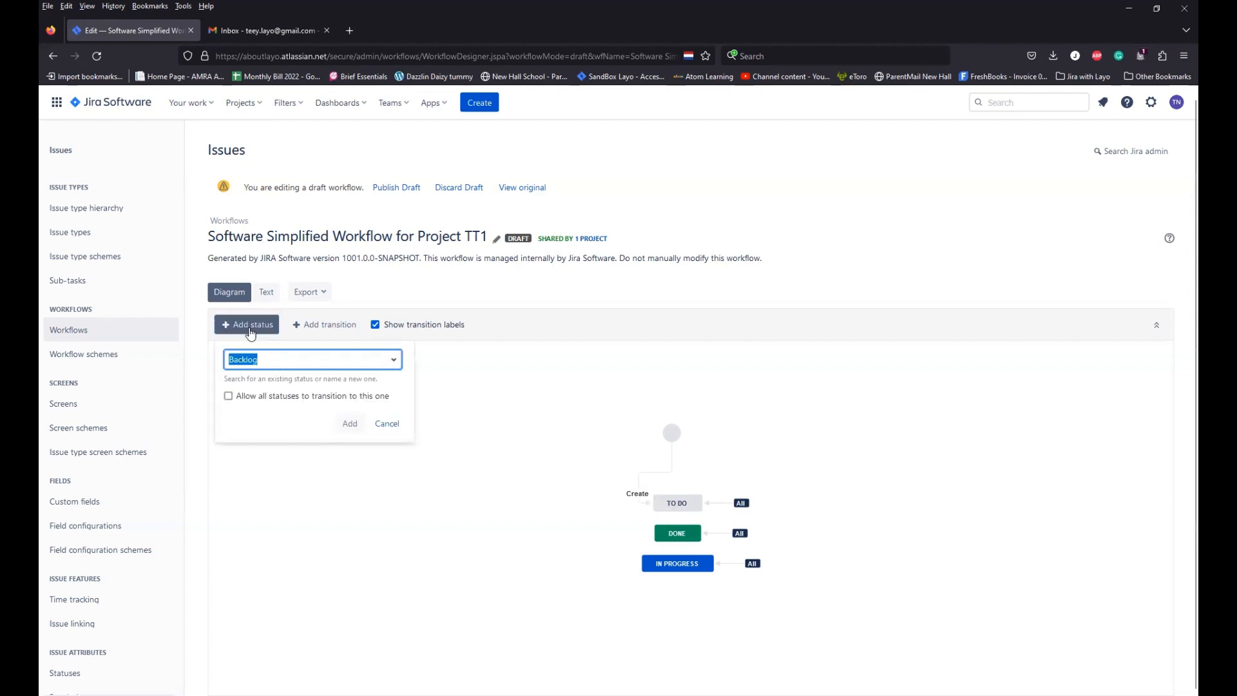
pyautogui.click(296, 366)
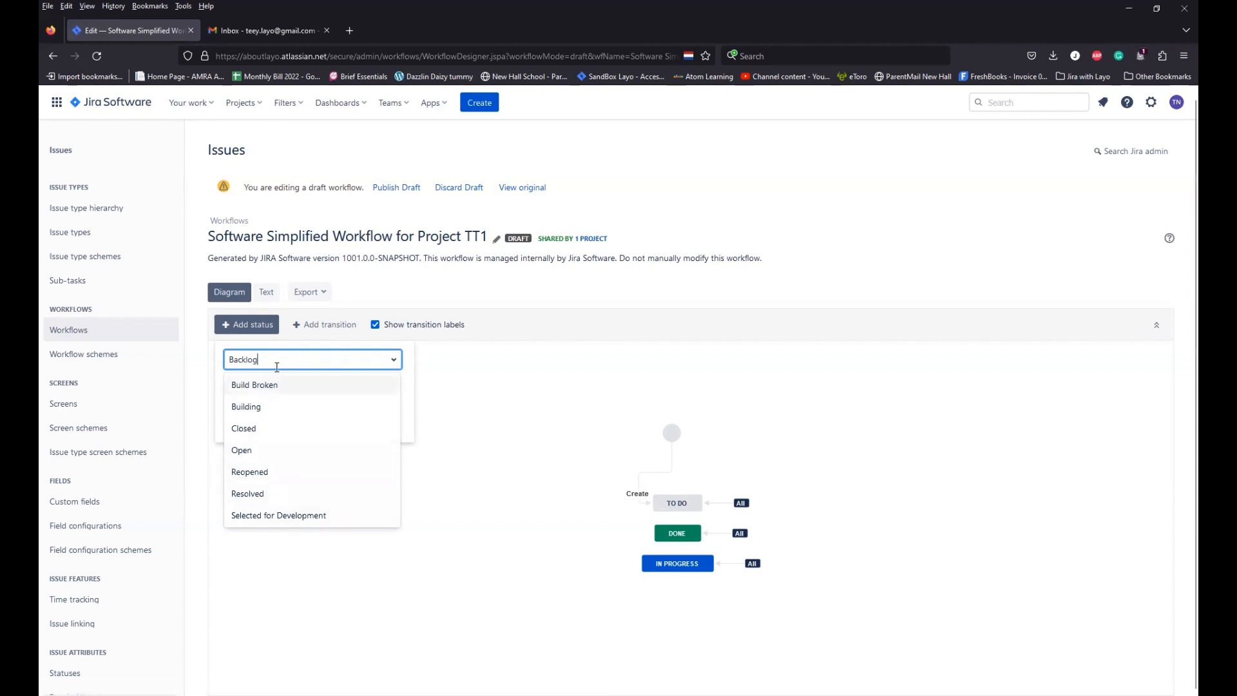
pyautogui.click(288, 519)
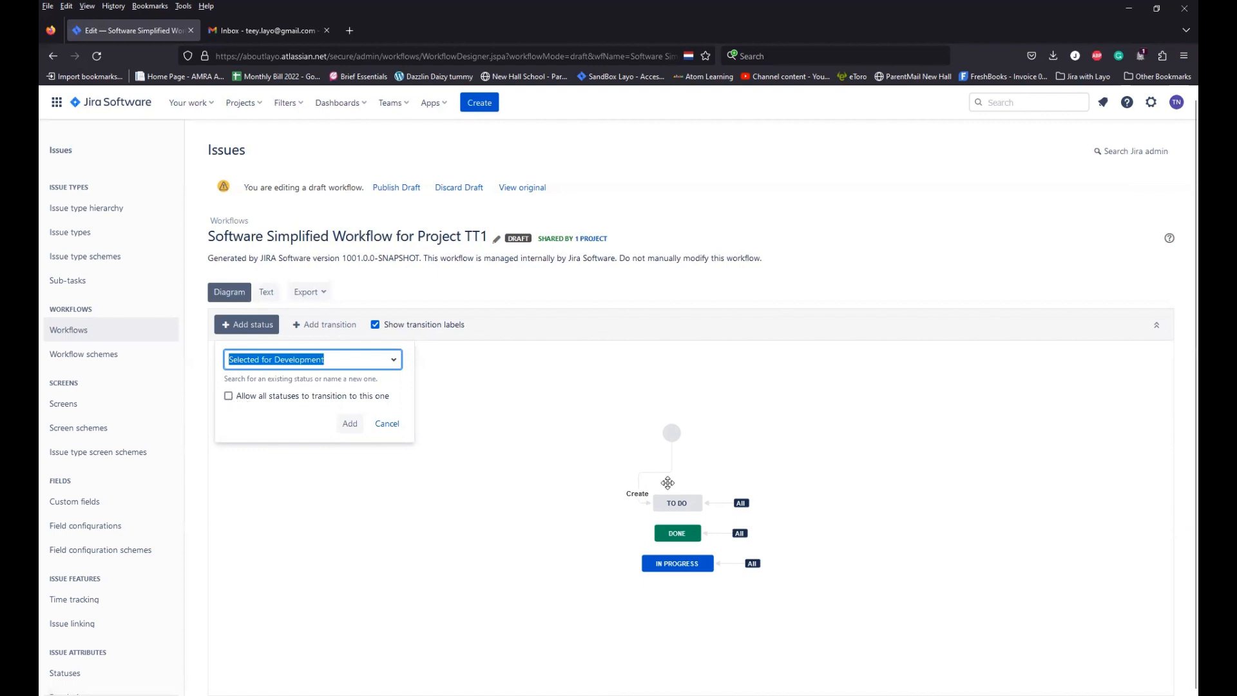
pyautogui.moveTo(732, 548)
pyautogui.click(229, 397)
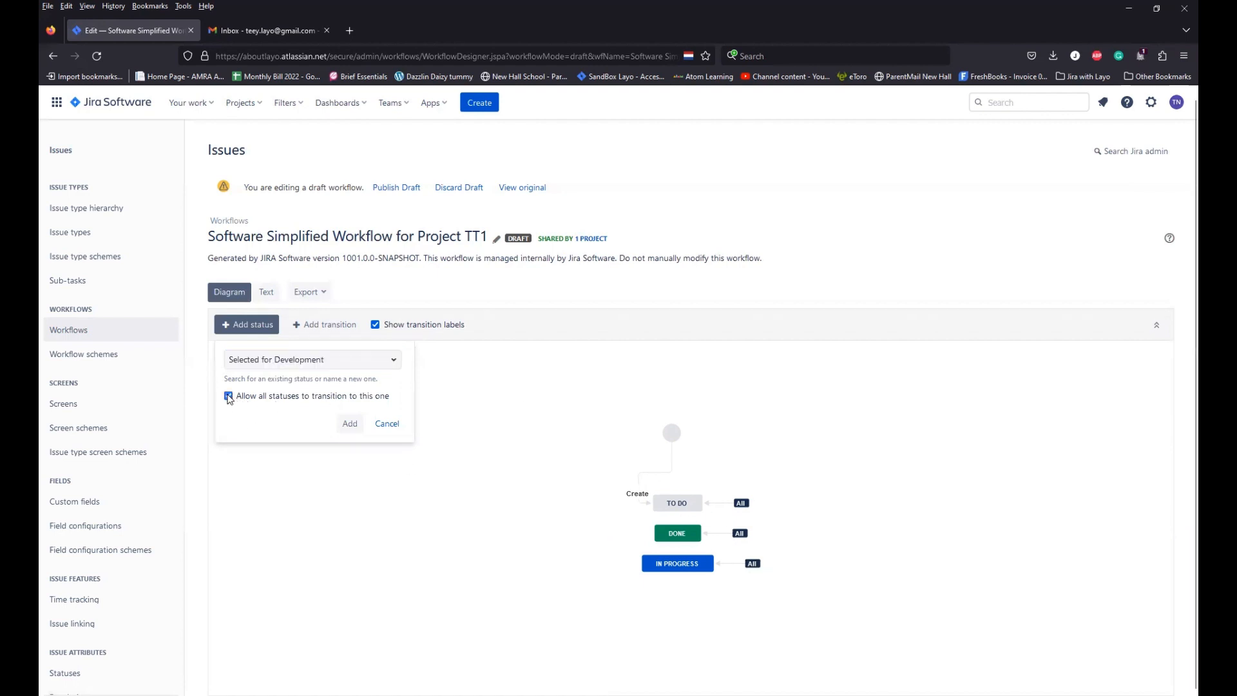
pyautogui.click(350, 424)
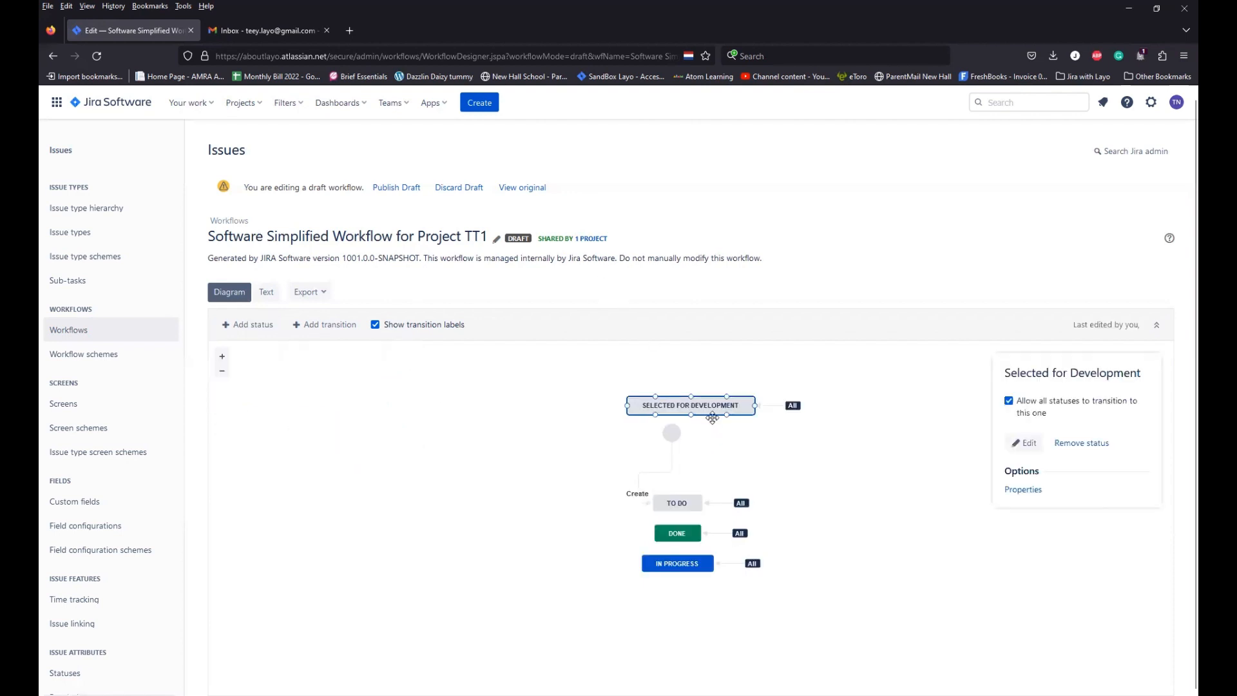
pyautogui.moveTo(750, 417); pyautogui.dragTo(730, 585)
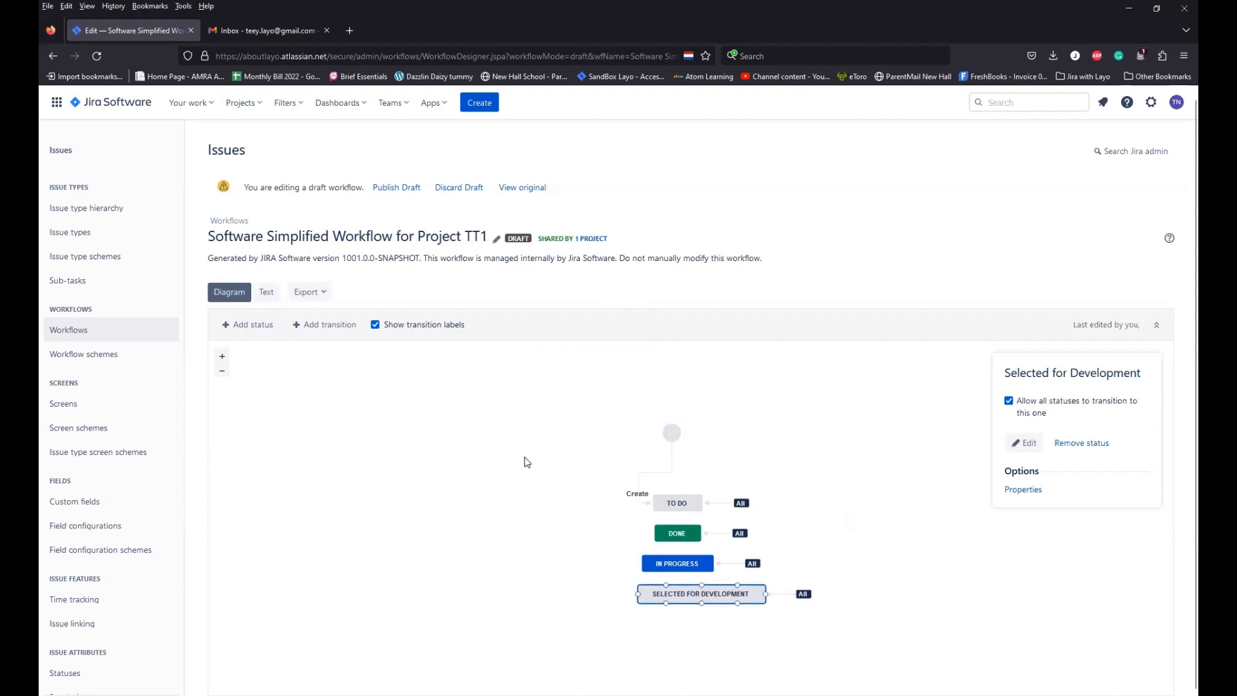
# Start adding a new status named "Ready for dev" to the workflow
pyautogui.click(251, 332)
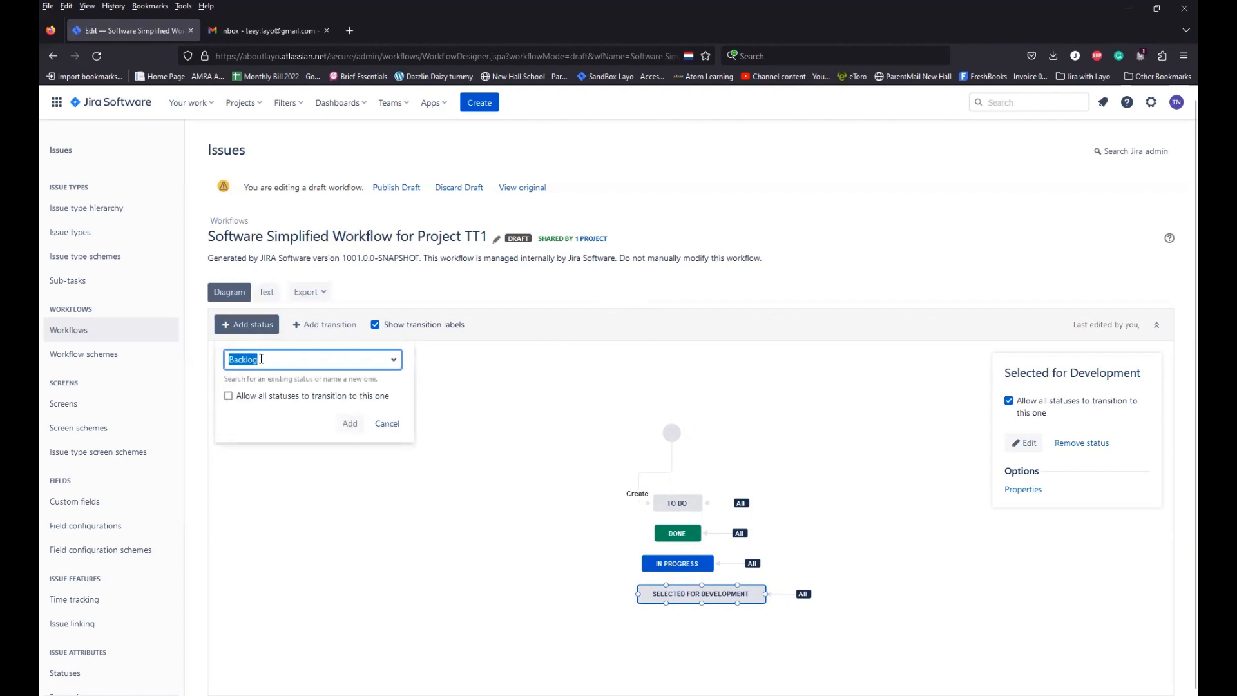
pyautogui.write('Ready')
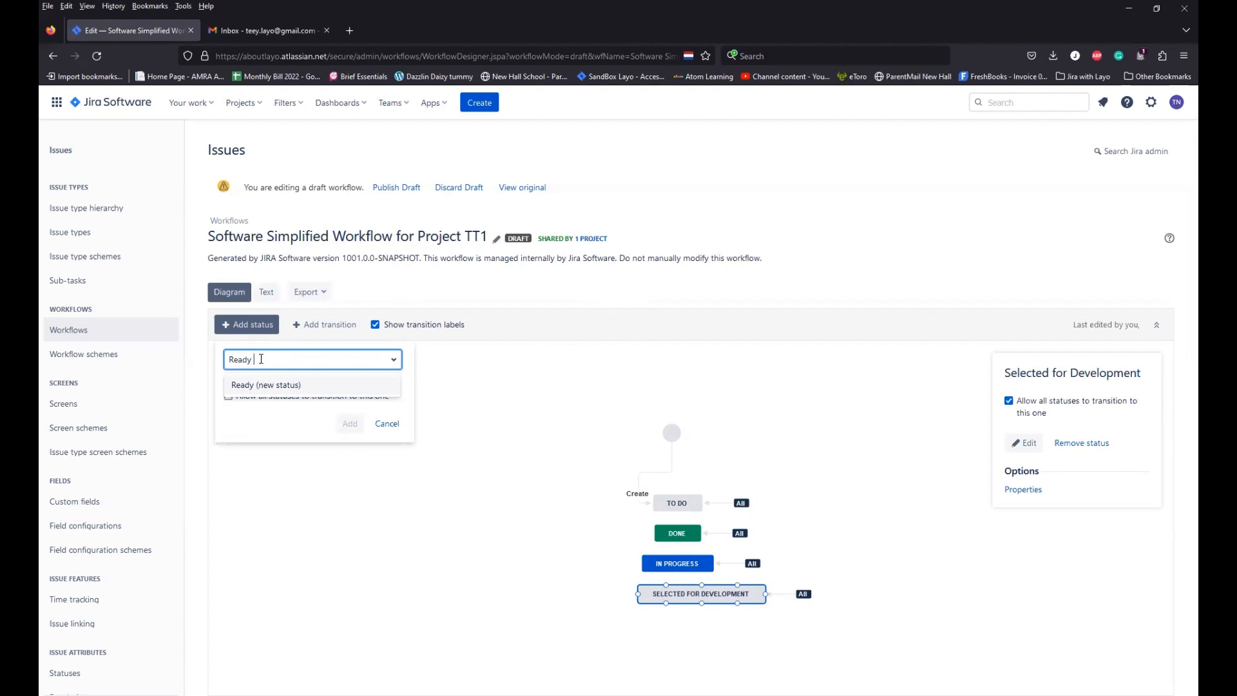
pyautogui.write(' ready')
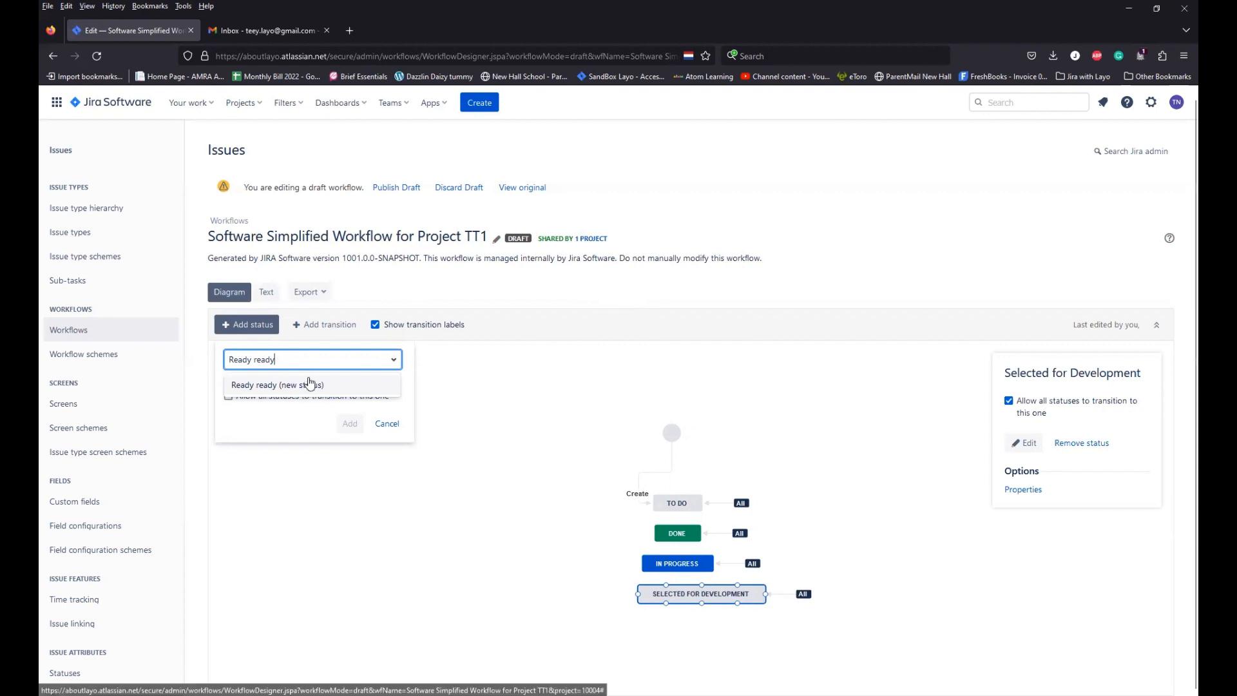
pyautogui.press('BackSpace')
pyautogui.press('BackSpace')
pyautogui.press('BackSpace')
pyautogui.press('BackSpace')
pyautogui.press('BackSpace')
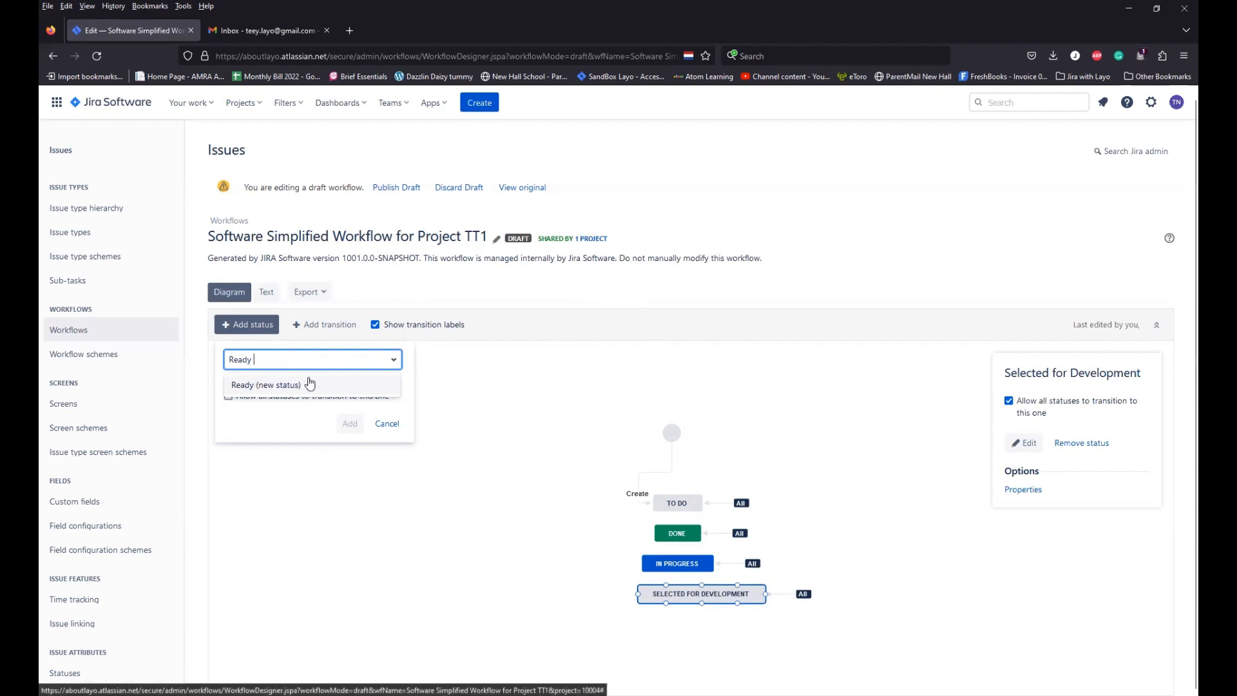
pyautogui.write('for ')
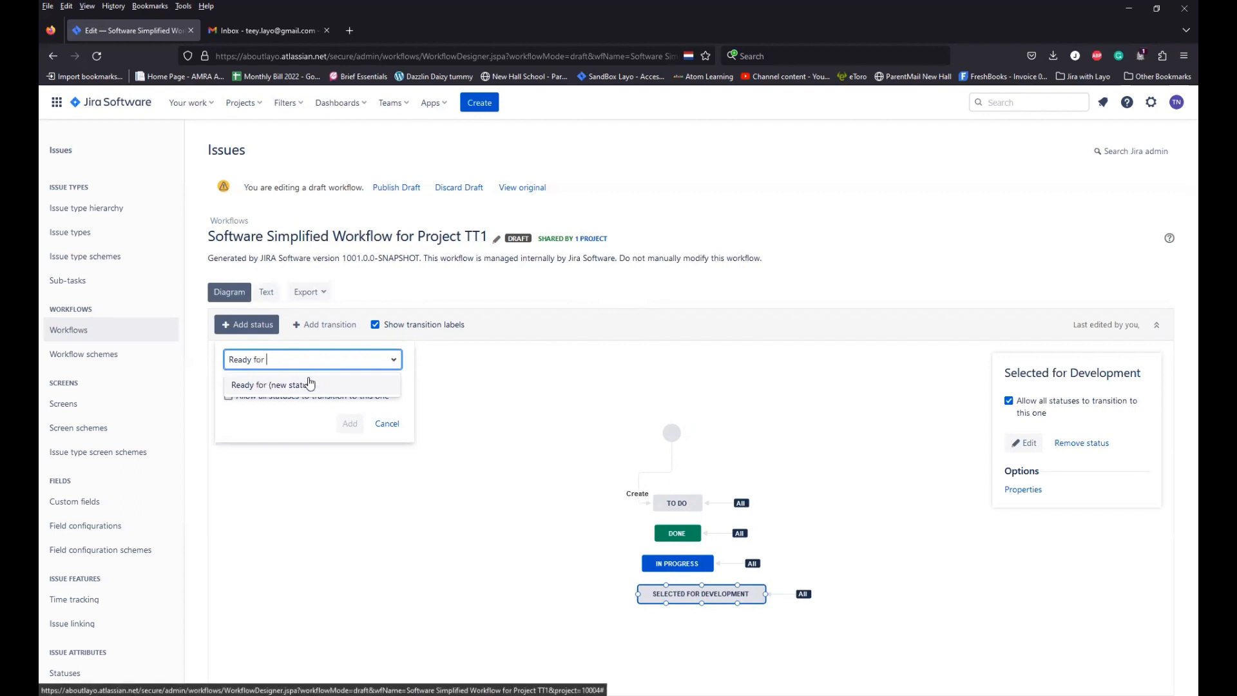
pyautogui.write('dev')
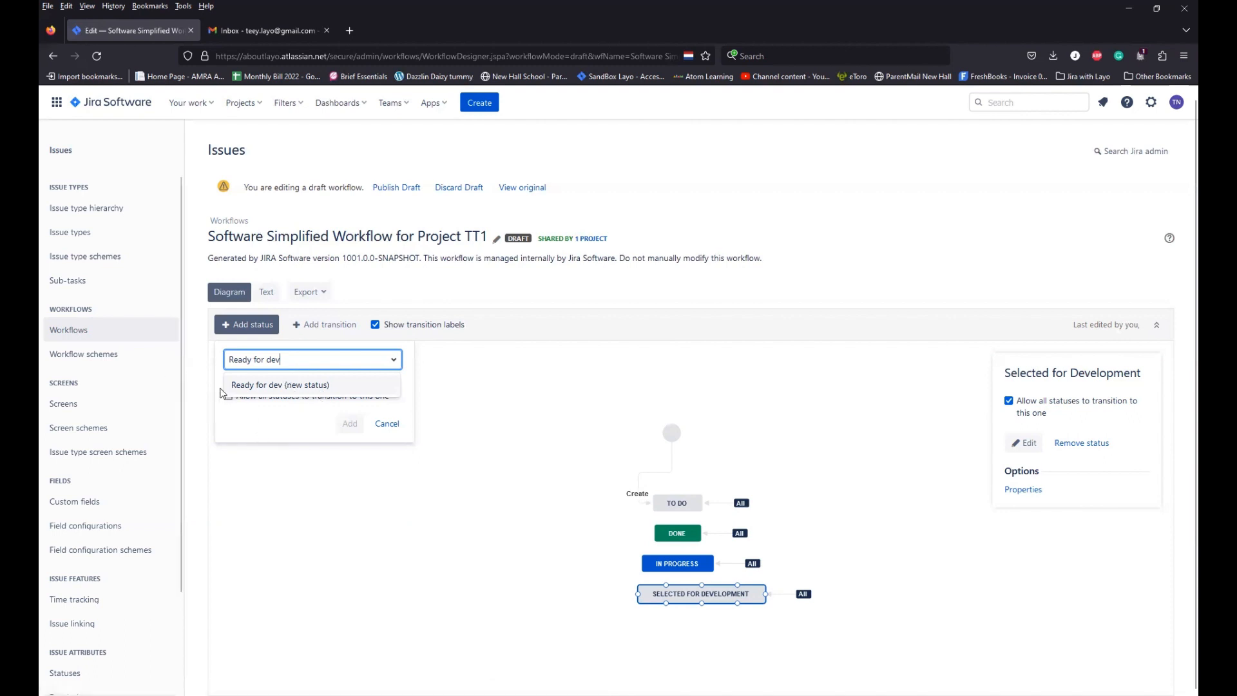
pyautogui.click(288, 386)
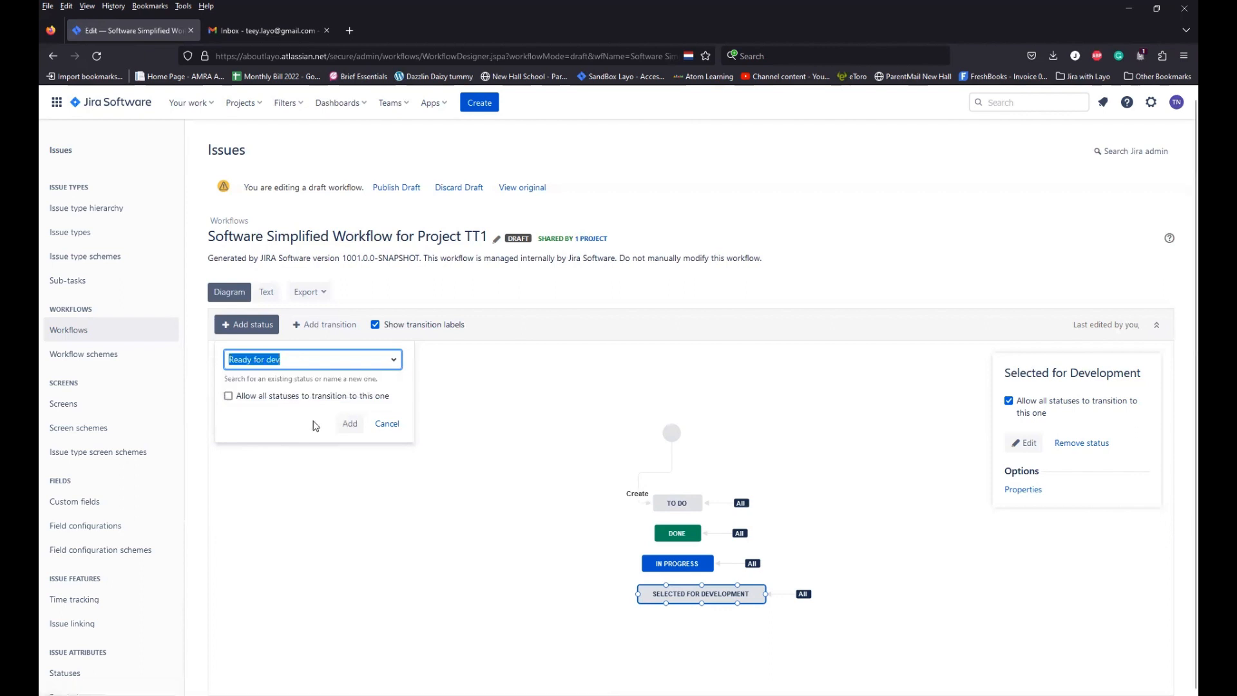
pyautogui.click(352, 428)
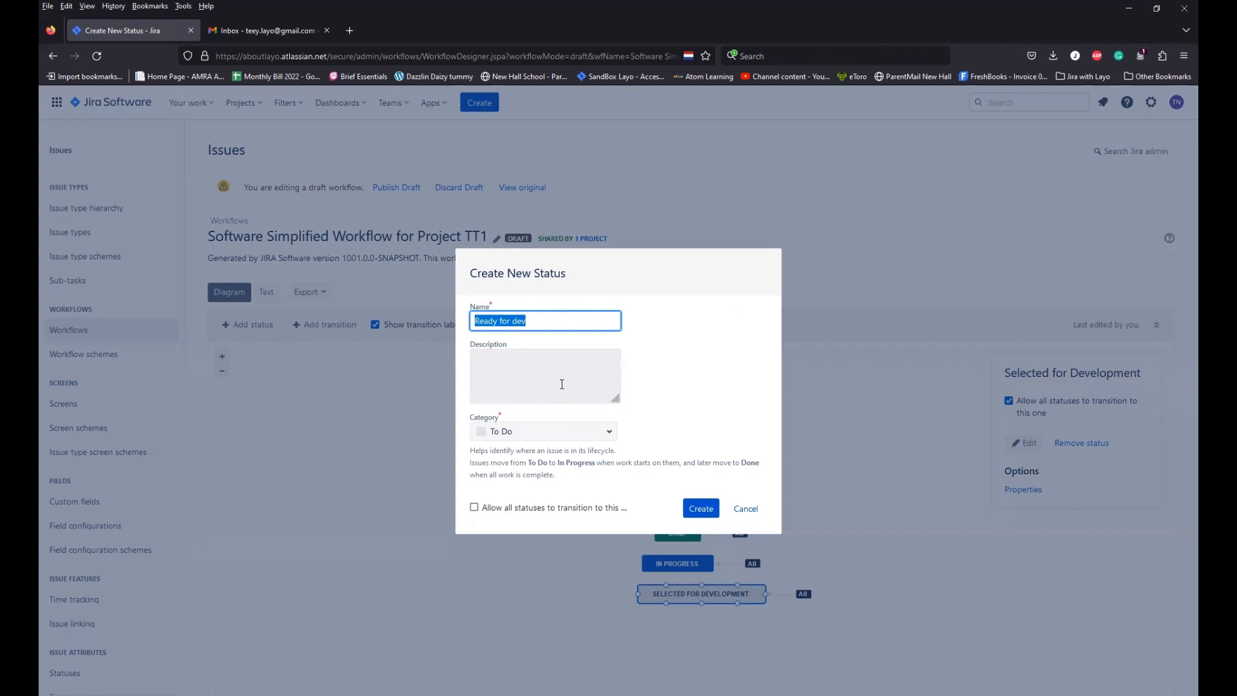
# Create the Ready for dev status in the In Progress category and place it to the left of the In Progress status
pyautogui.click(613, 439)
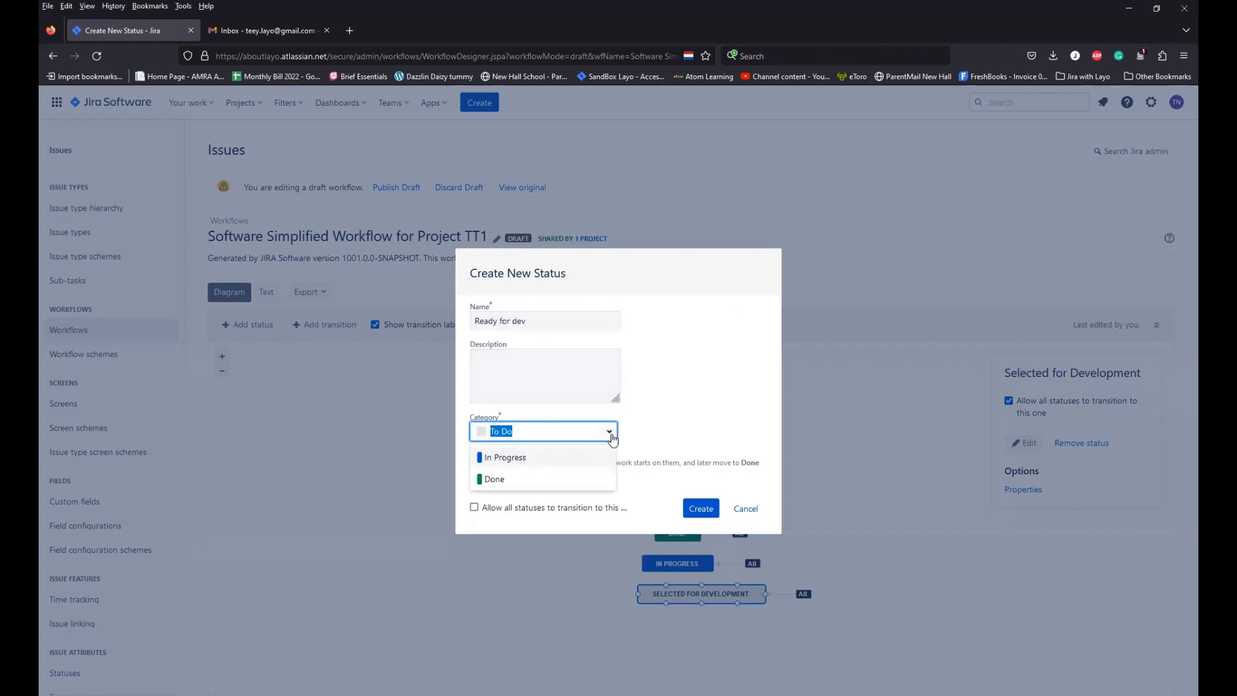
pyautogui.click(539, 462)
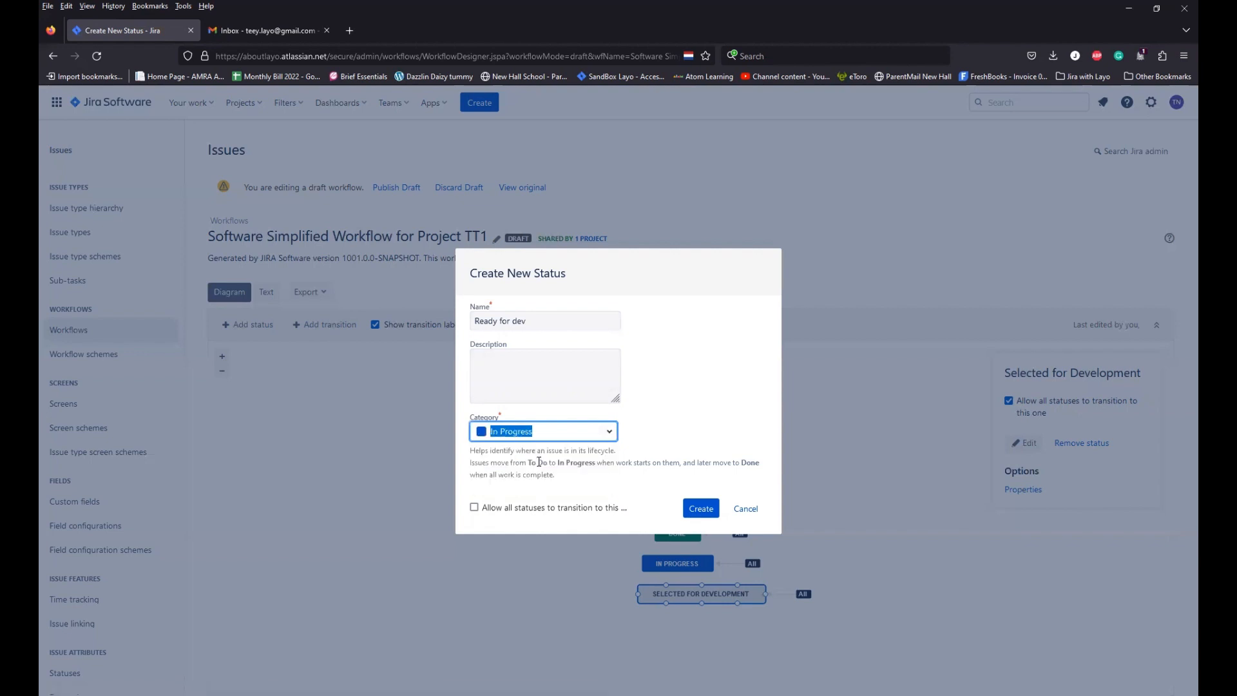
pyautogui.click(700, 509)
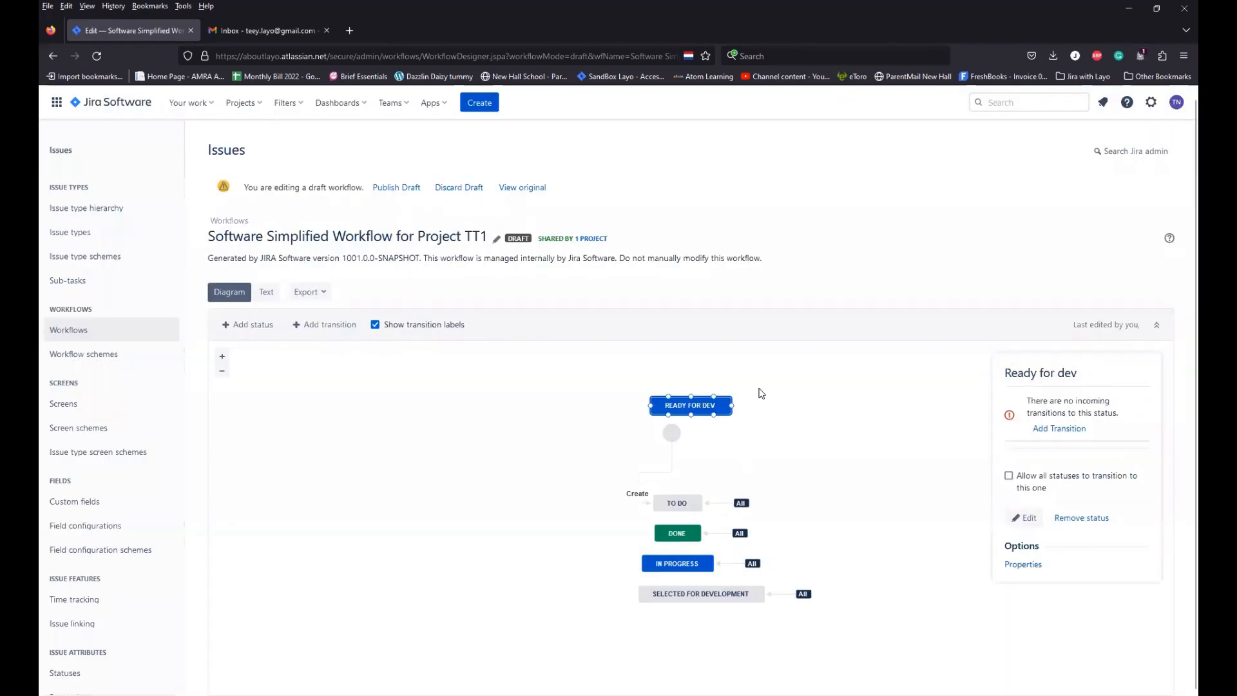
pyautogui.moveTo(714, 406); pyautogui.dragTo(517, 565)
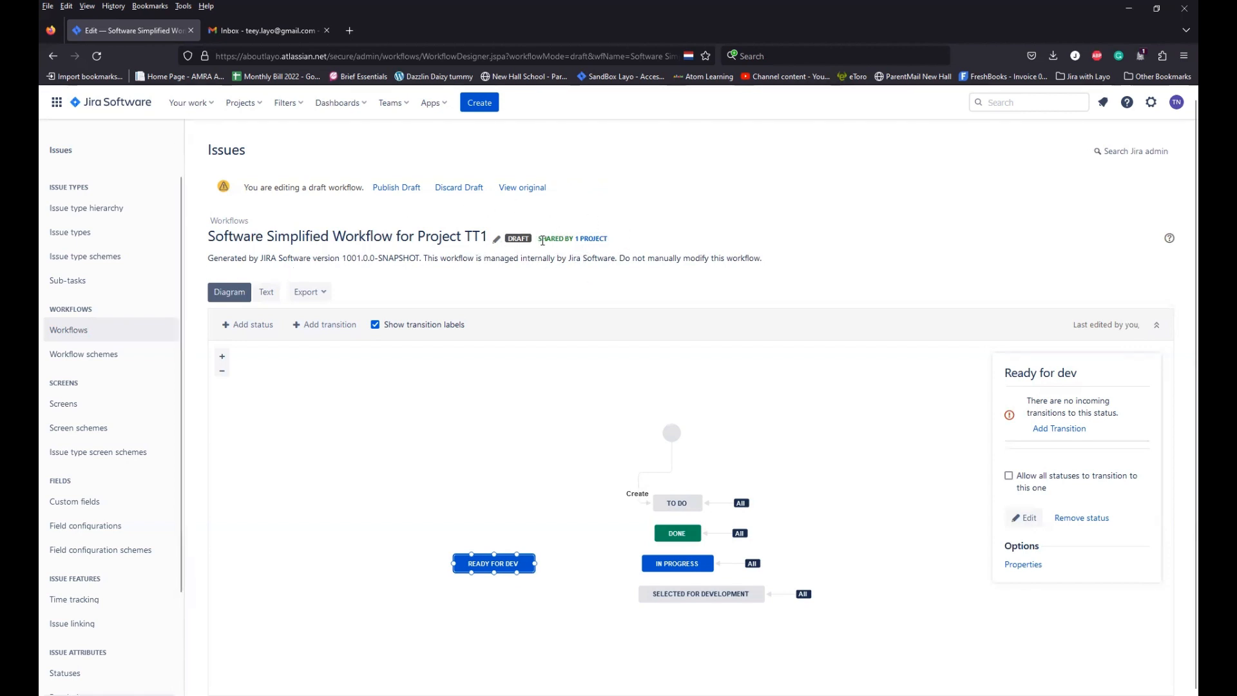
# Check which project shares this workflow
pyautogui.click(591, 239)
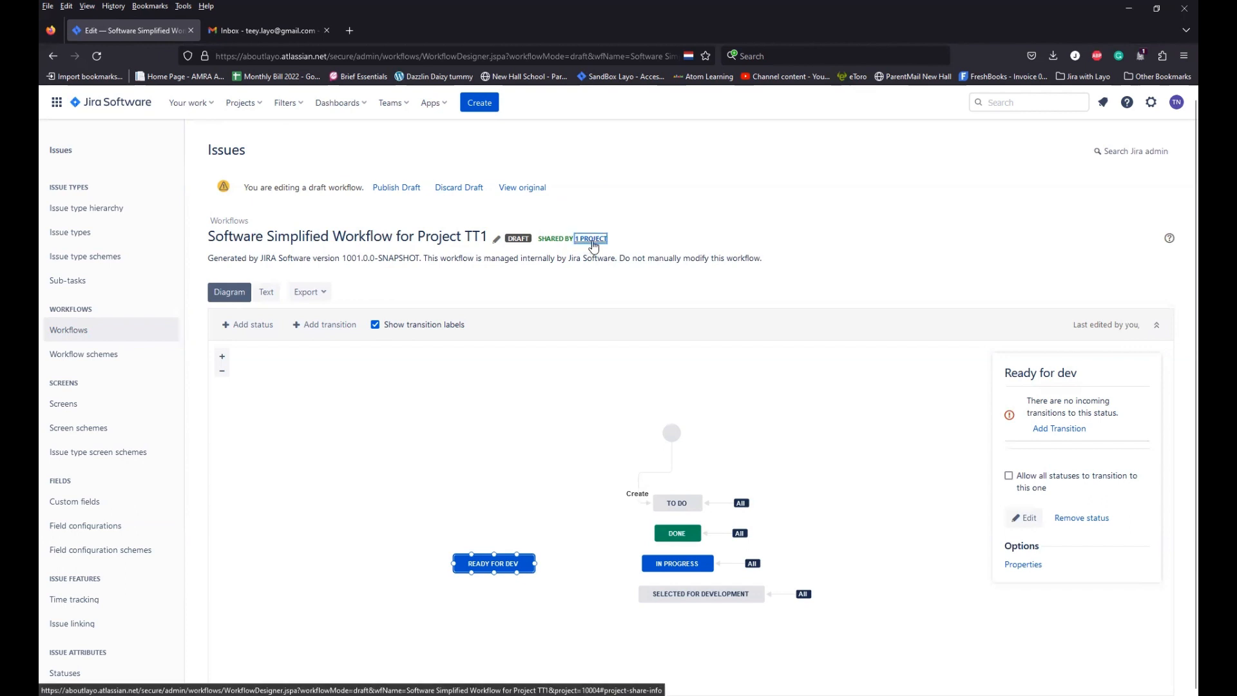